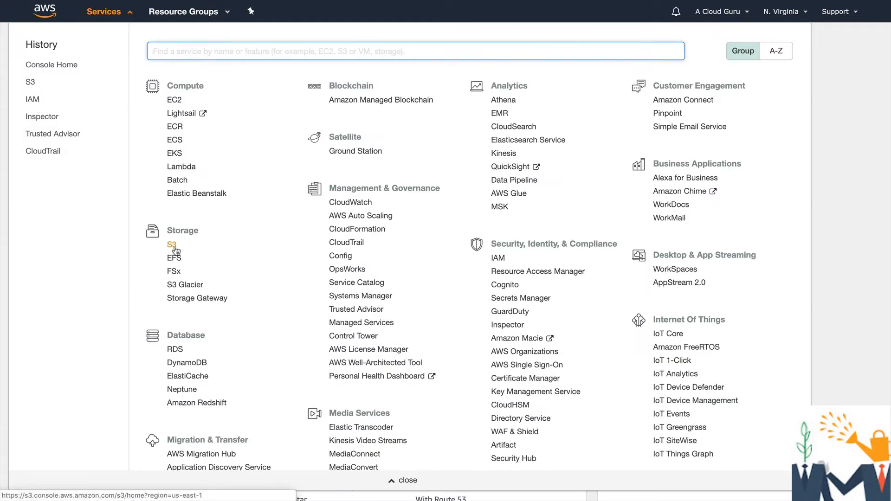
Open the S3 service and create a bucket named acloudguruversioning2019rjk in US East (N. Virginia)
click(173, 247)
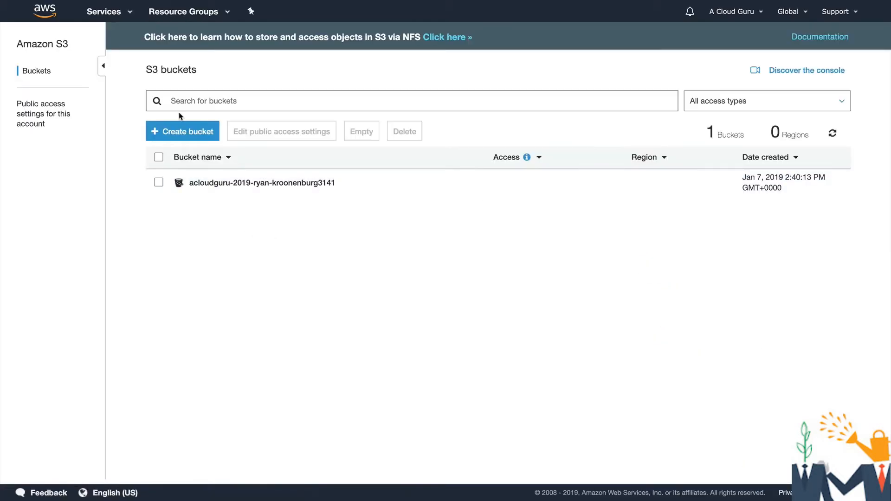
click(186, 128)
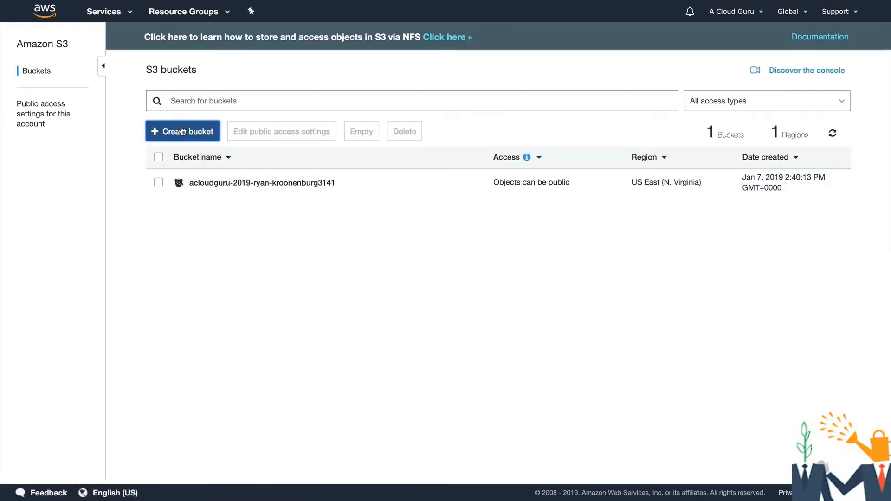
text(acloudguruversi)
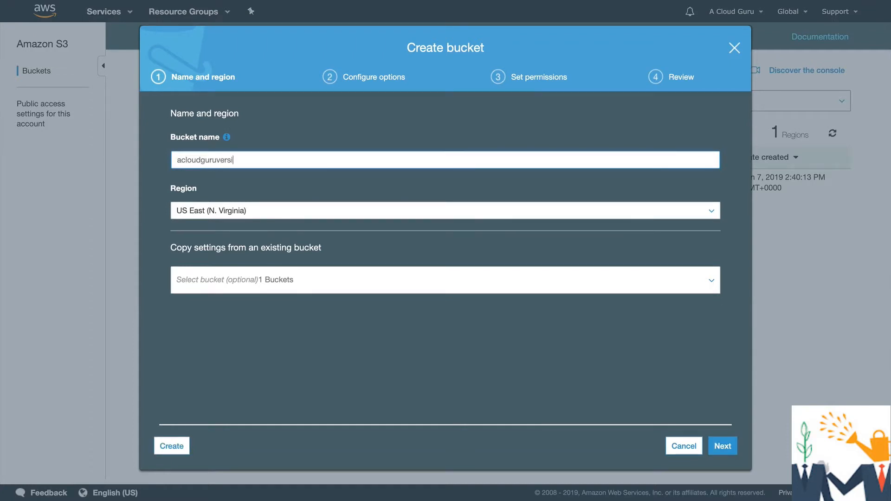
text(oning2019rjk)
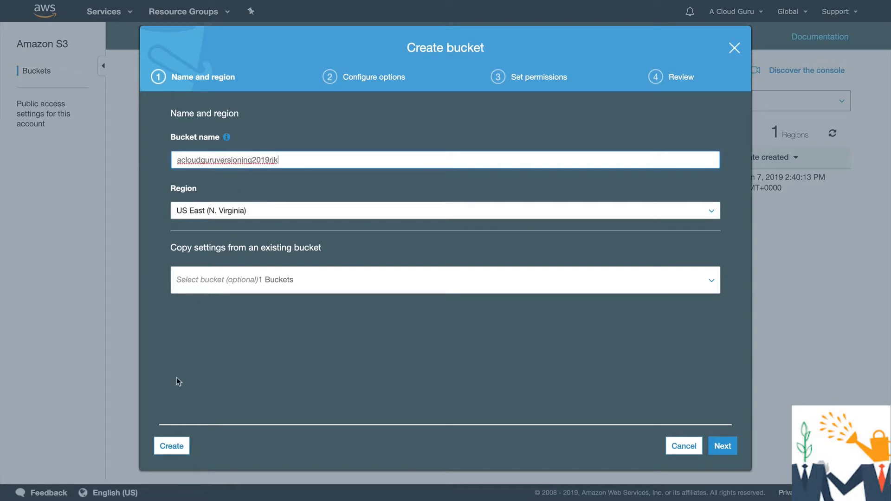
click(181, 451)
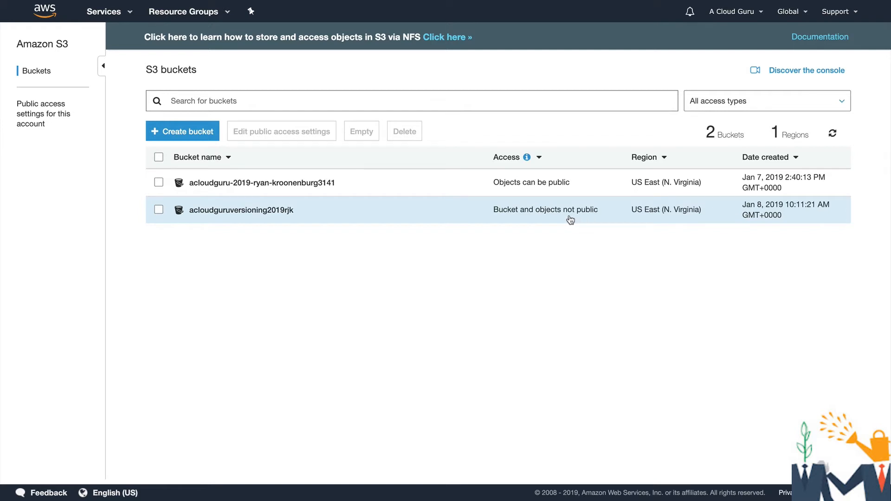
Save the acloudguruversioning2019rjk bucket's public access settings with all four blocking options off, and confirm the change
click(159, 210)
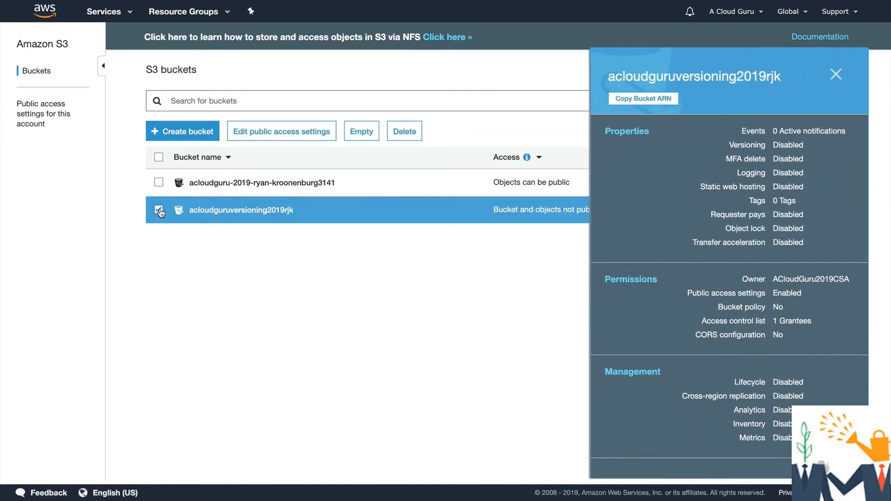
click(284, 135)
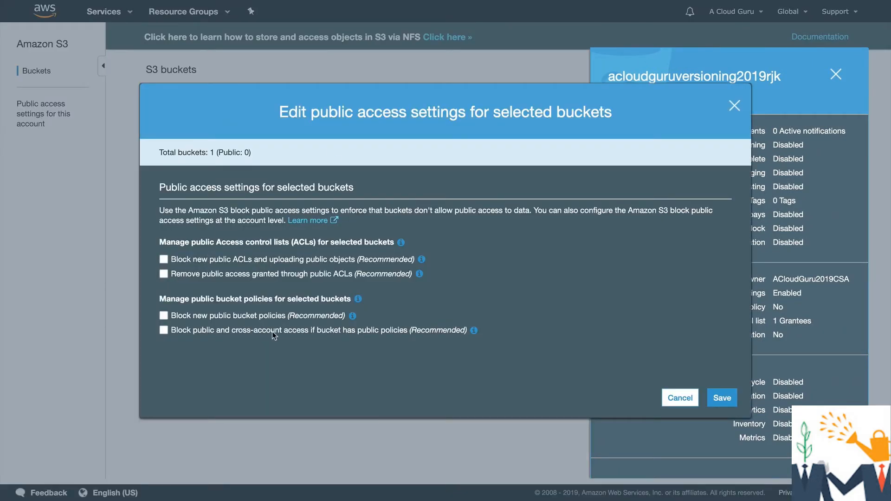
click(723, 398)
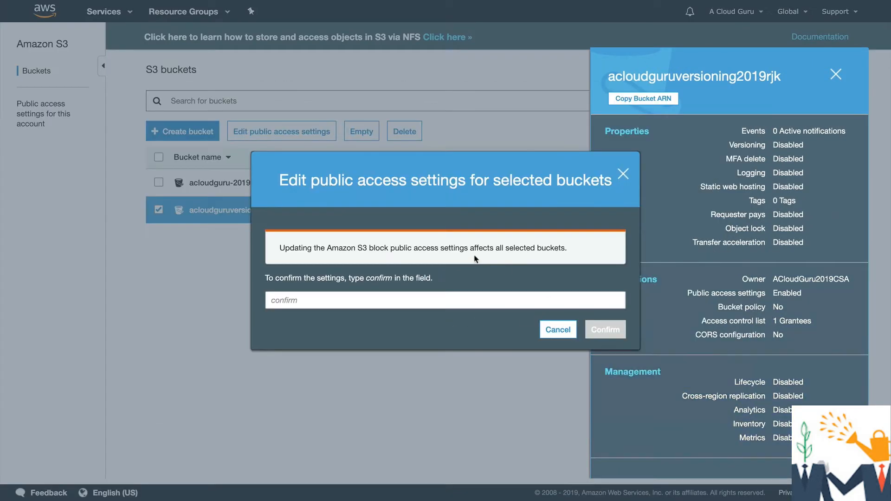
text(confi)
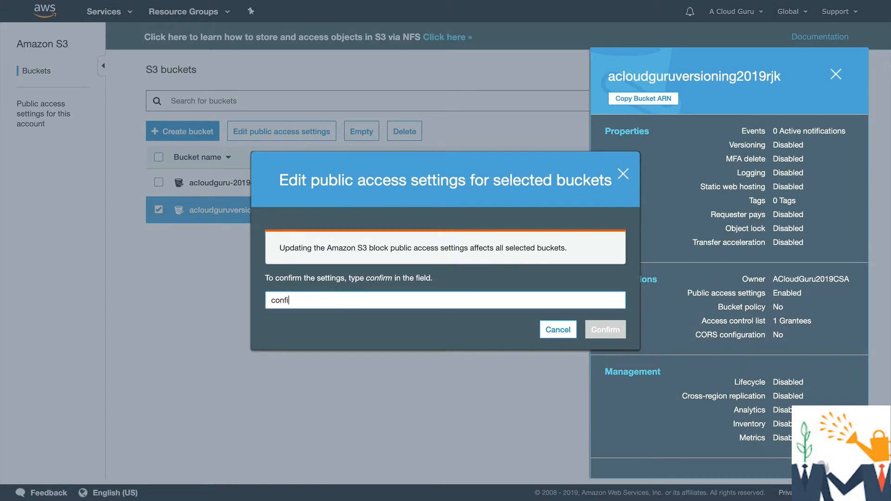
text(rm)
click(605, 330)
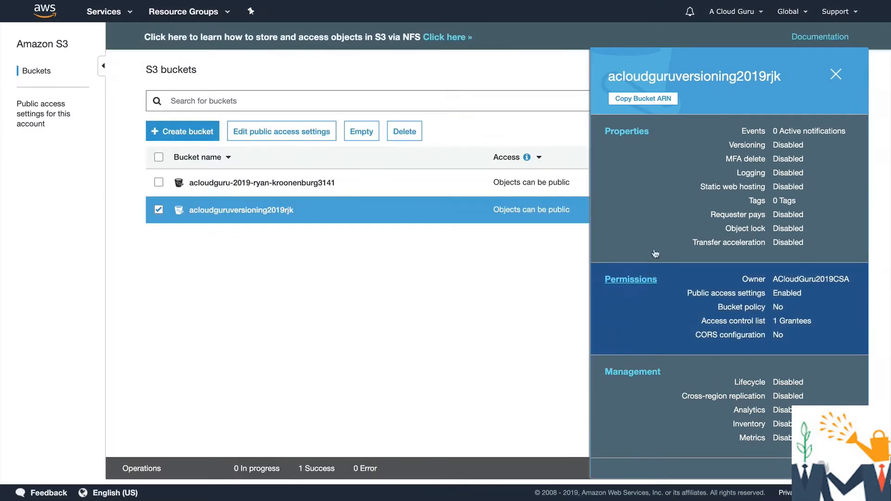
click(836, 73)
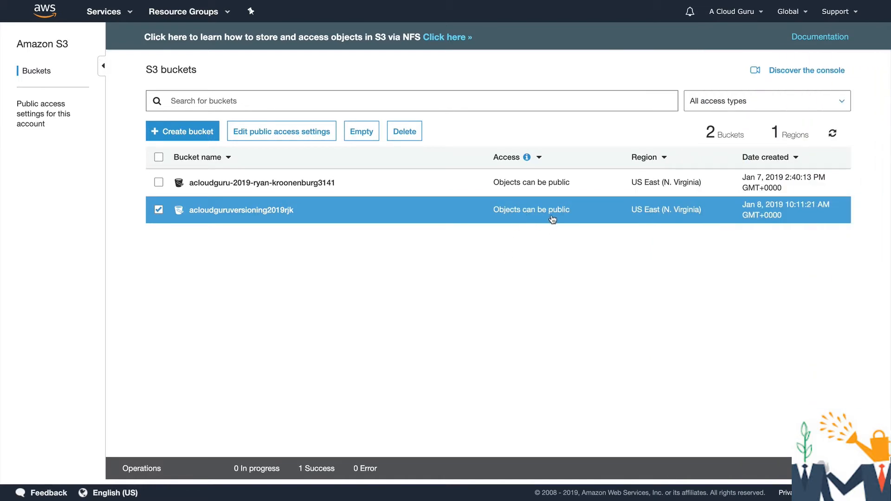
Enable versioning in the properties of the acloudguruversioning2019rjk bucket
click(247, 209)
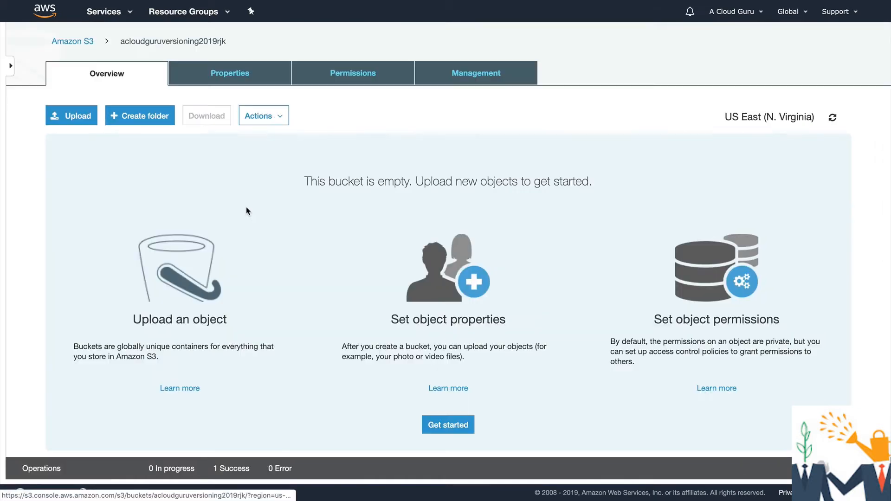
click(230, 73)
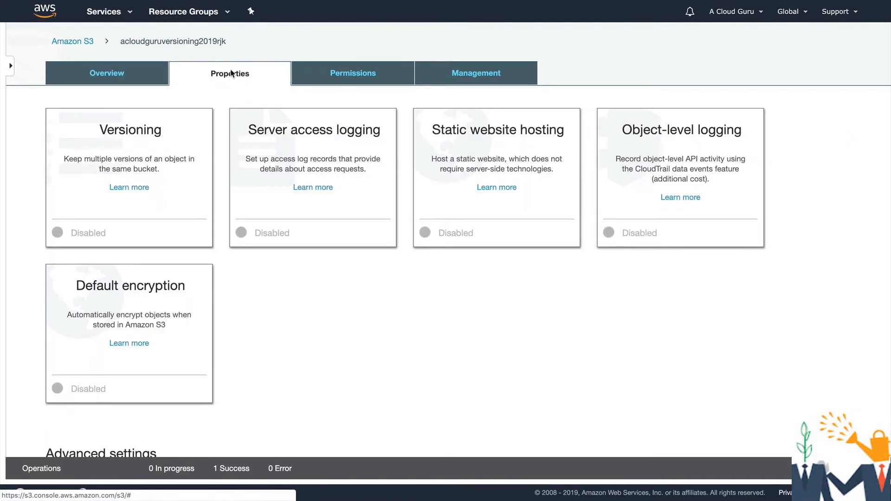
click(134, 143)
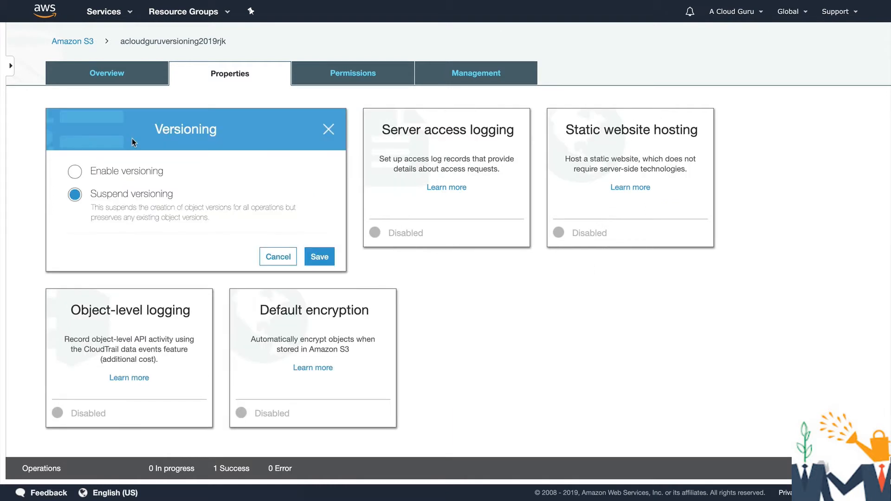
click(127, 175)
click(318, 256)
click(114, 155)
click(278, 257)
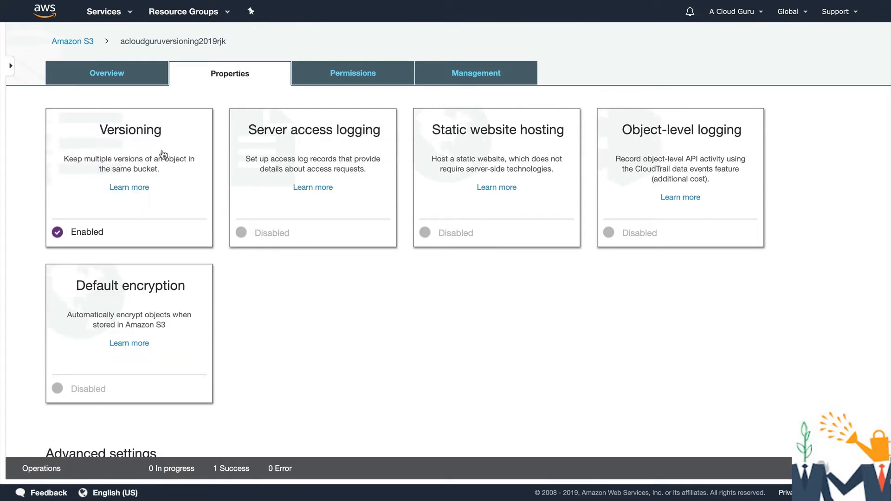
Reopen the acloudguruversioning2019rjk bucket from the bucket list and upload HelloCloudGurus.txt with the default settings
click(86, 43)
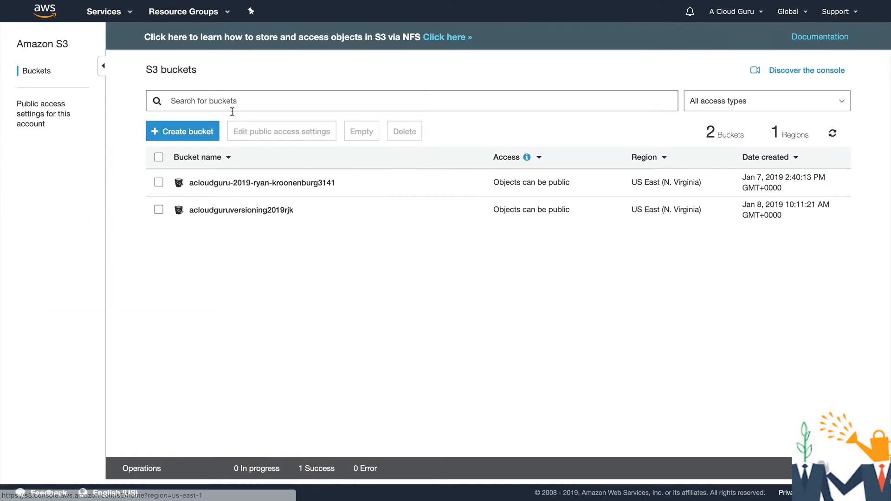
click(259, 211)
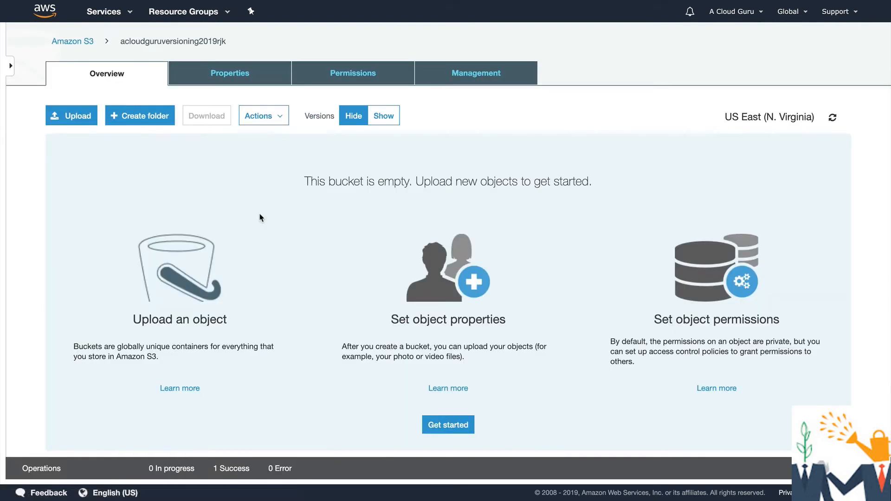
click(78, 120)
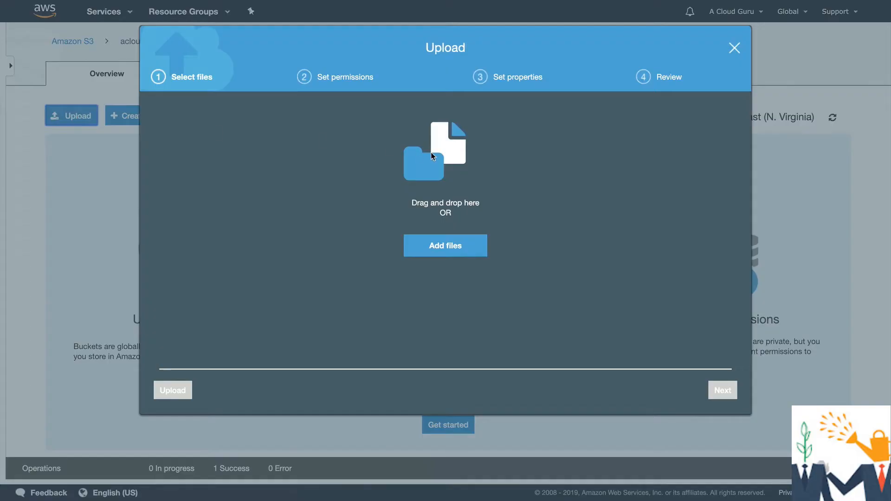
click(446, 245)
click(337, 55)
double_click(337, 54)
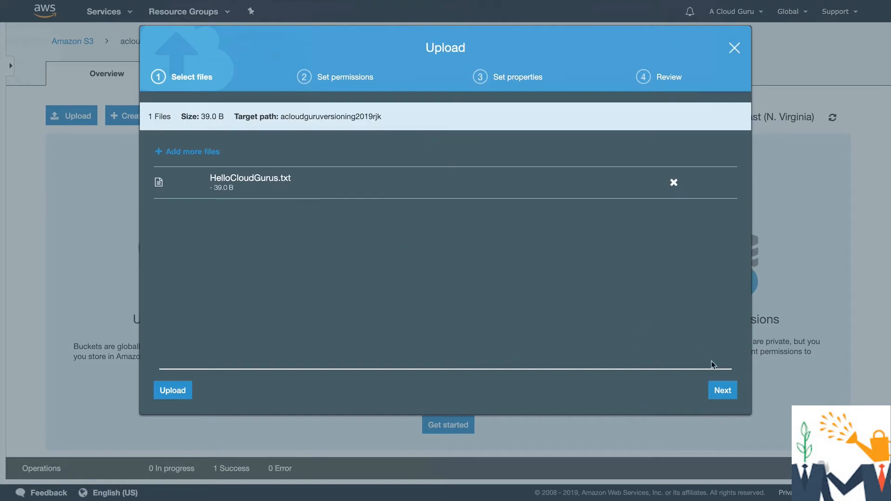
click(182, 391)
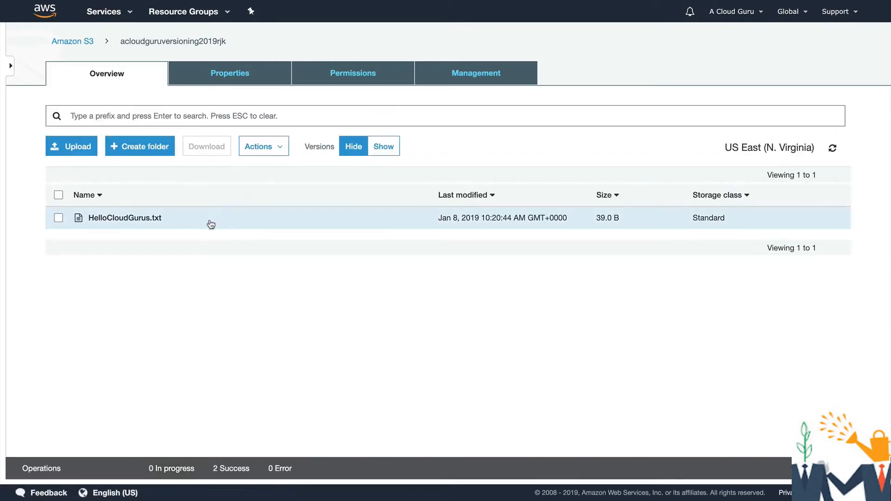
Make the uploaded HelloCloudGurus.txt object public
click(58, 217)
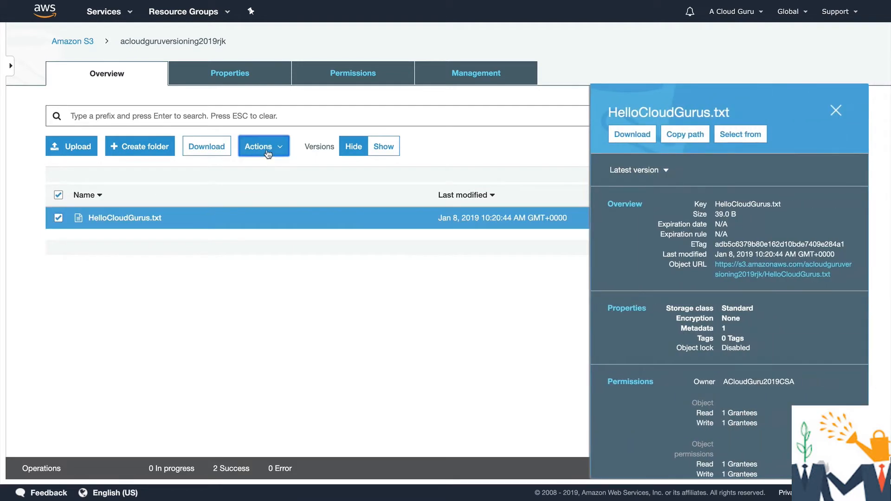
click(287, 151)
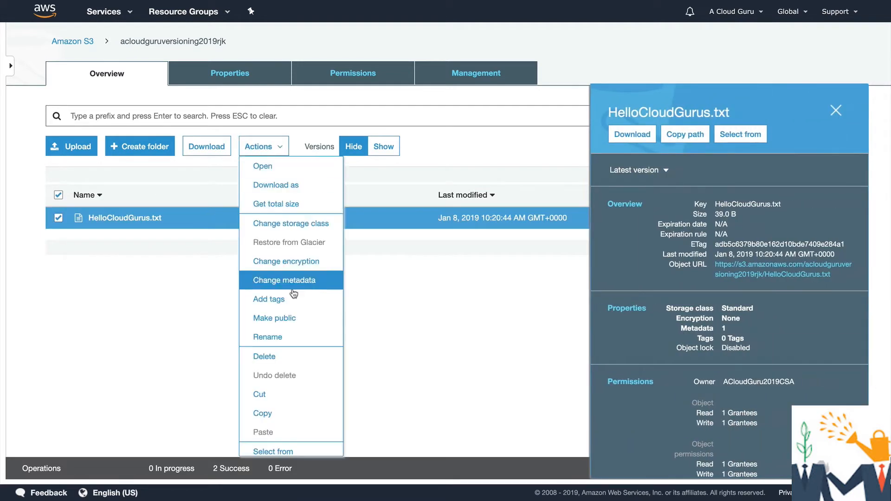
click(274, 319)
click(598, 391)
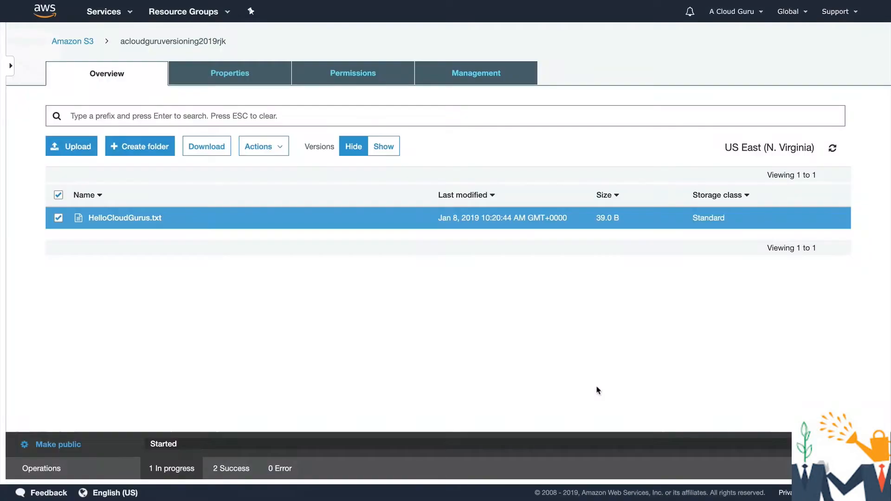
View HelloCloudGurus.txt through its object URL, and return to the bucket's object list
click(58, 219)
click(57, 218)
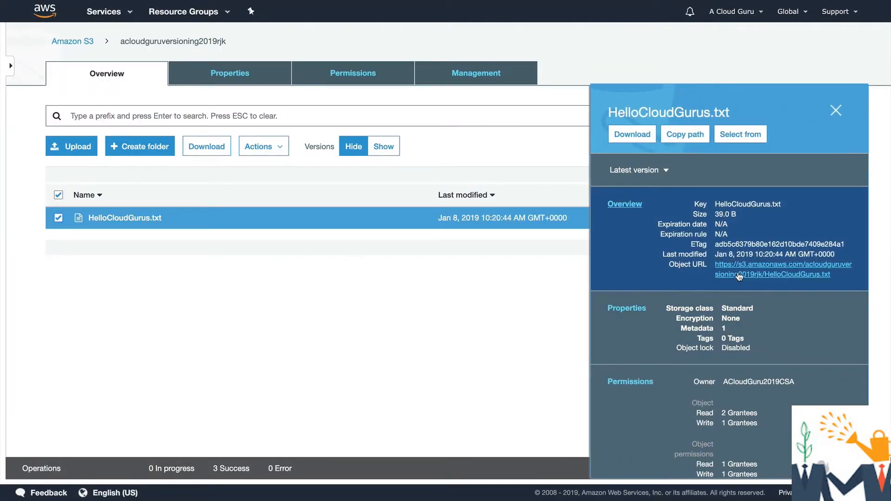
click(727, 278)
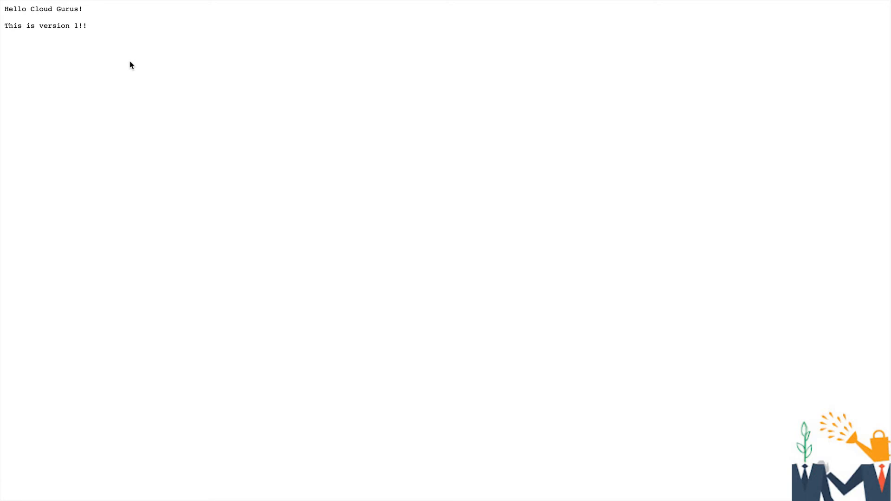
scroll(130, 62, left, 5)
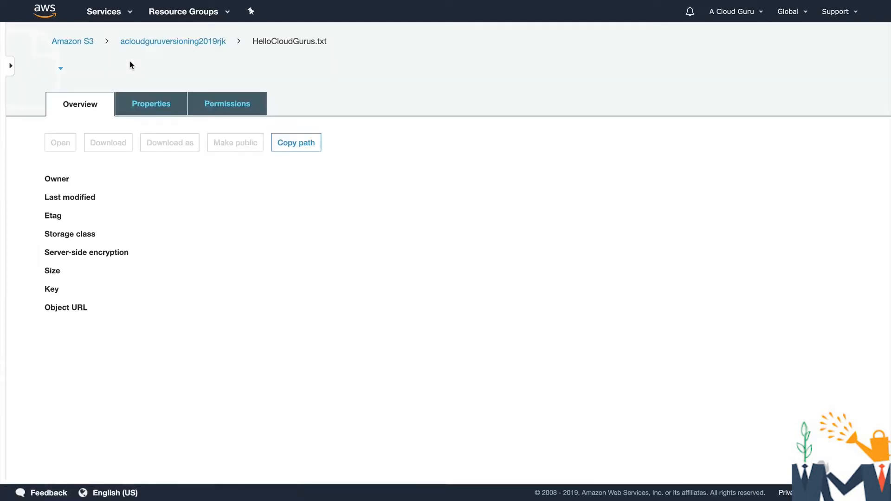
click(203, 40)
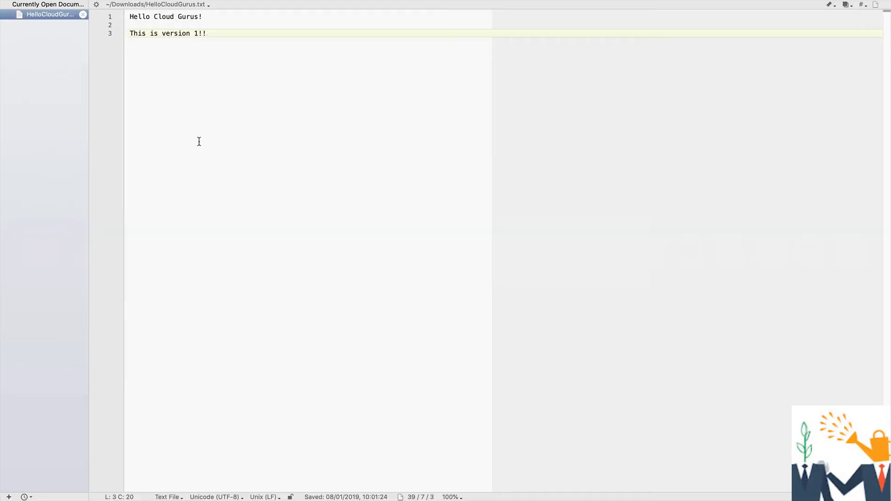
In the text editor, change HelloCloudGurus.txt to "This is version 2!!", add the line "This is a better version." and save over the disk file
key(Left)
key(Left)
key(BackSpace)
key(Right)
key(Return)
key(Return)
text(This is a better versi)
key(super+s)
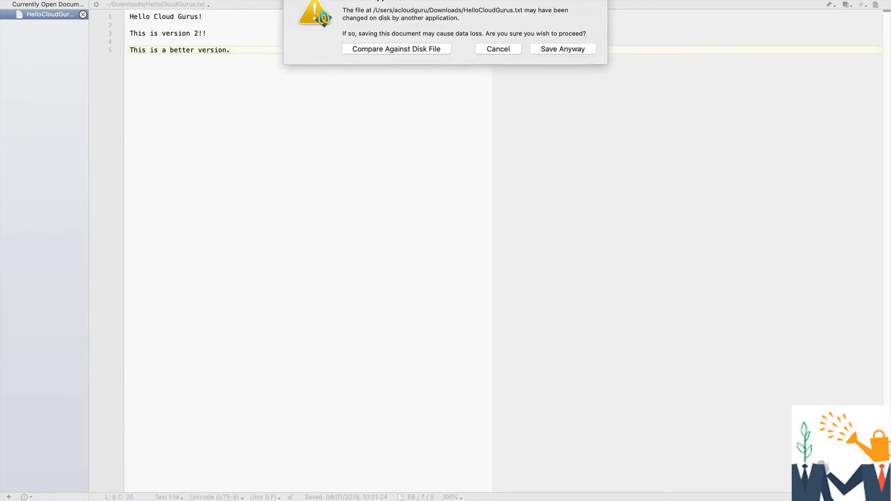
click(556, 65)
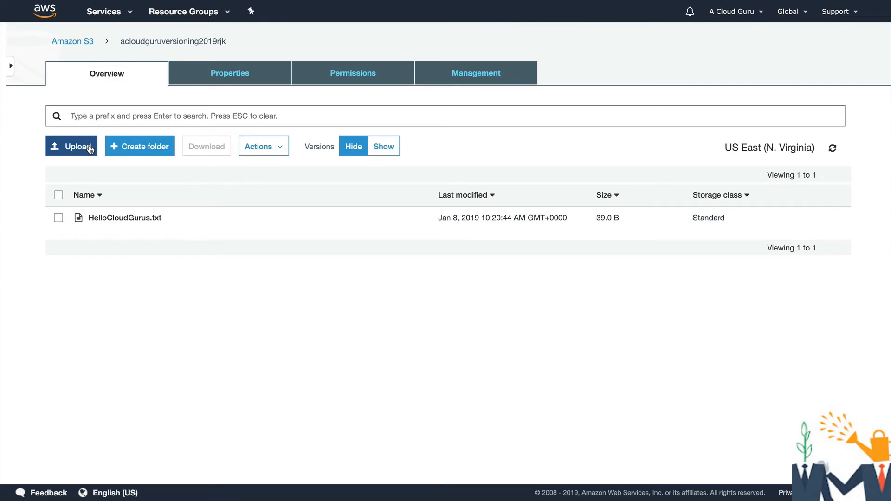
Upload the edited HelloCloudGurus.txt to the bucket as a new version of the object
click(90, 149)
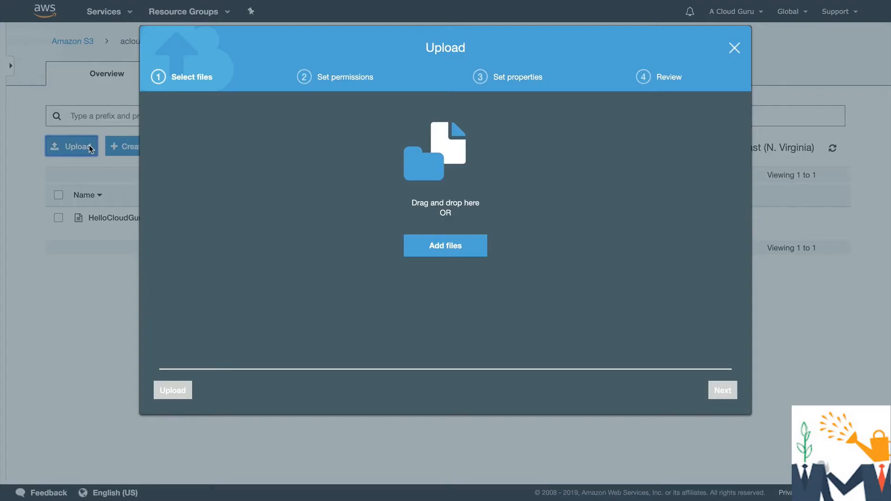
click(441, 246)
click(360, 54)
double_click(360, 54)
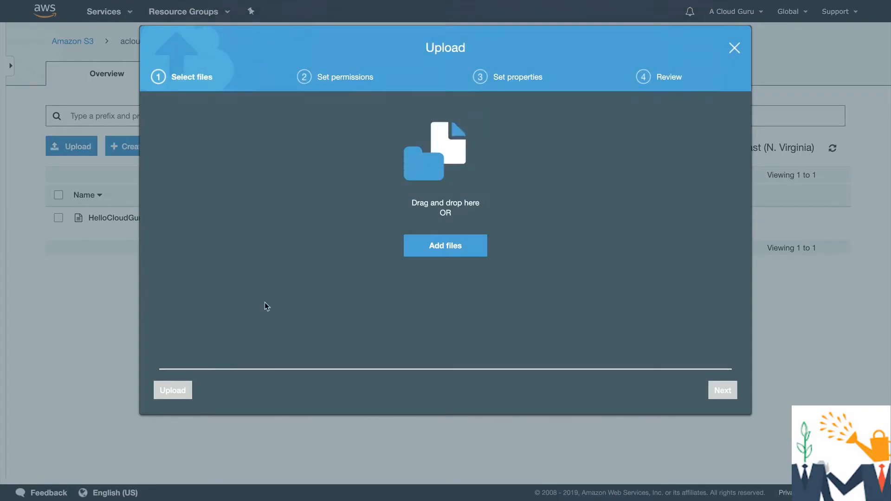
click(177, 390)
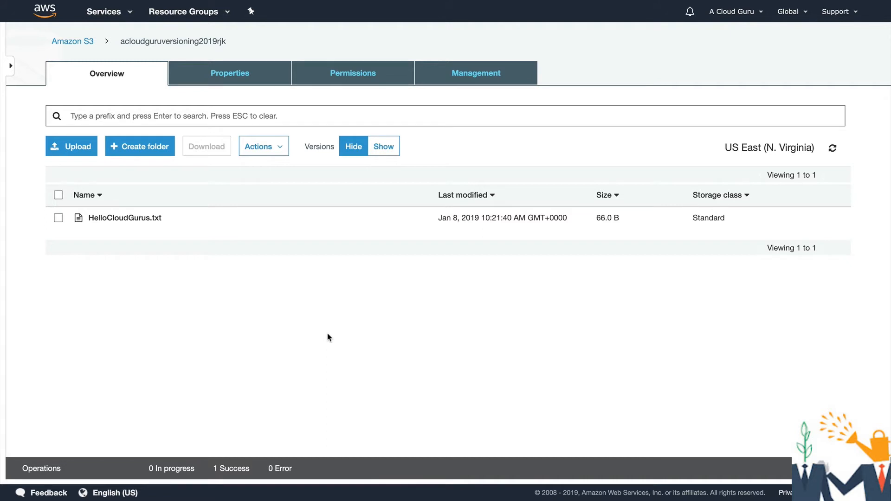
Open the object URL of the latest HelloCloudGurus.txt version to check its public access
click(58, 218)
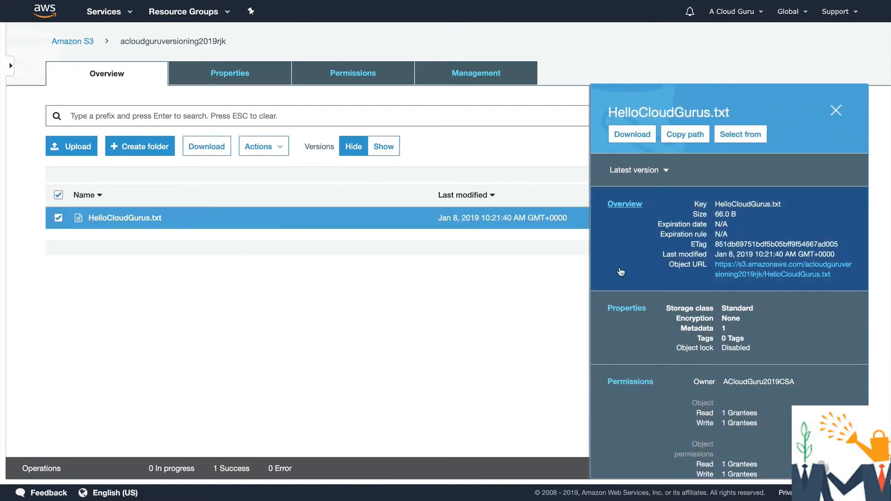
click(745, 272)
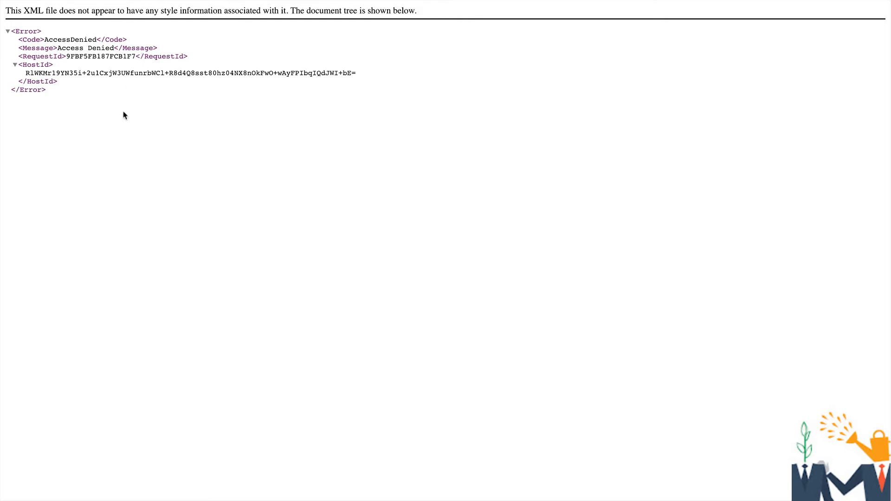
Return to the bucket's object list and make HelloCloudGurus.txt public
key(alt+Left)
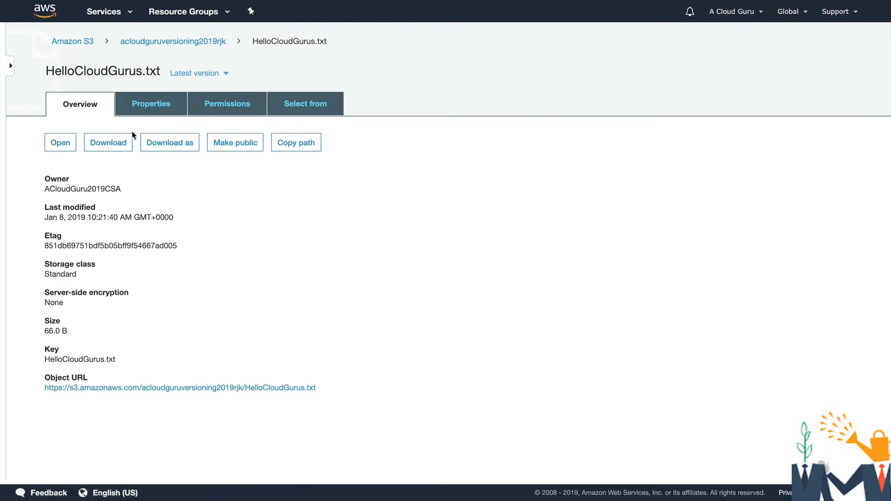
click(206, 46)
click(58, 218)
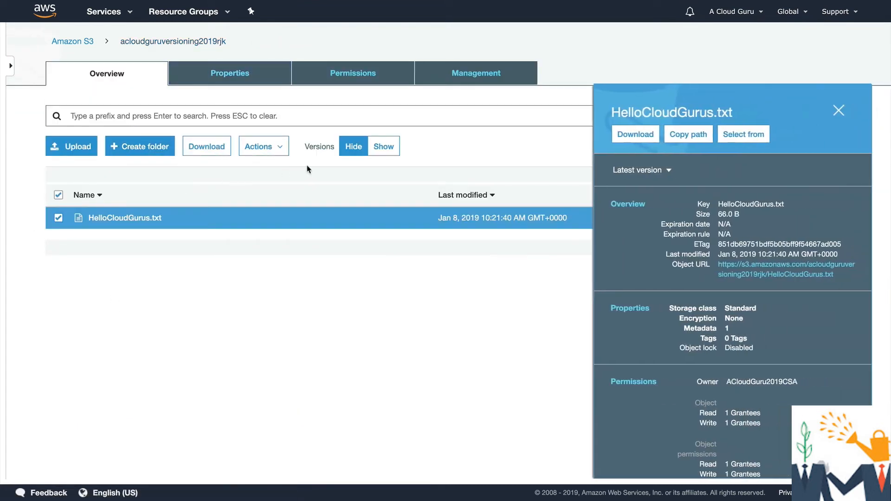
click(284, 153)
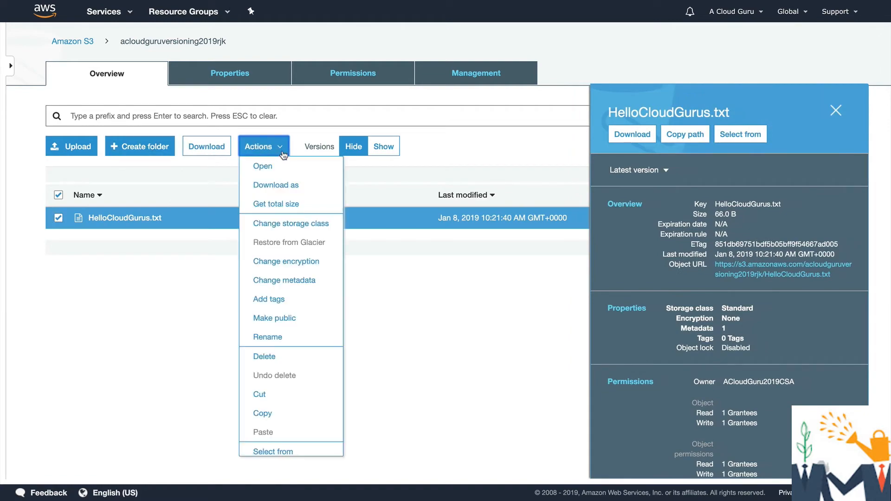
click(275, 320)
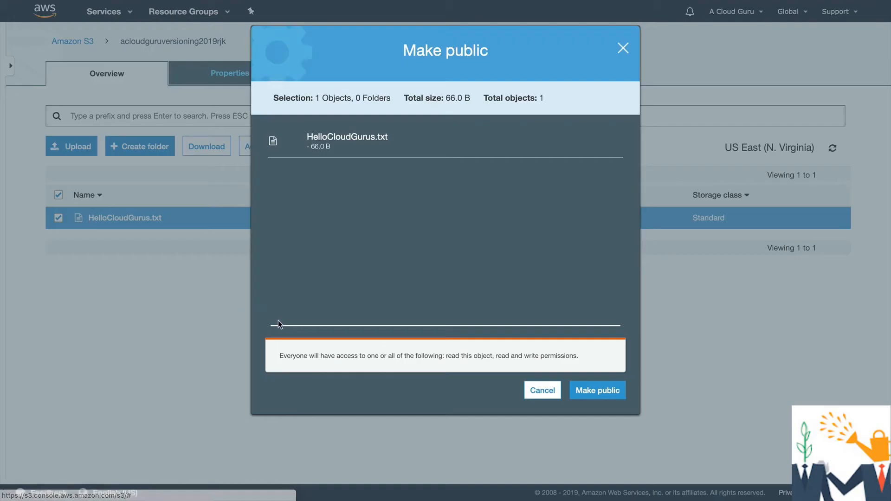
click(598, 391)
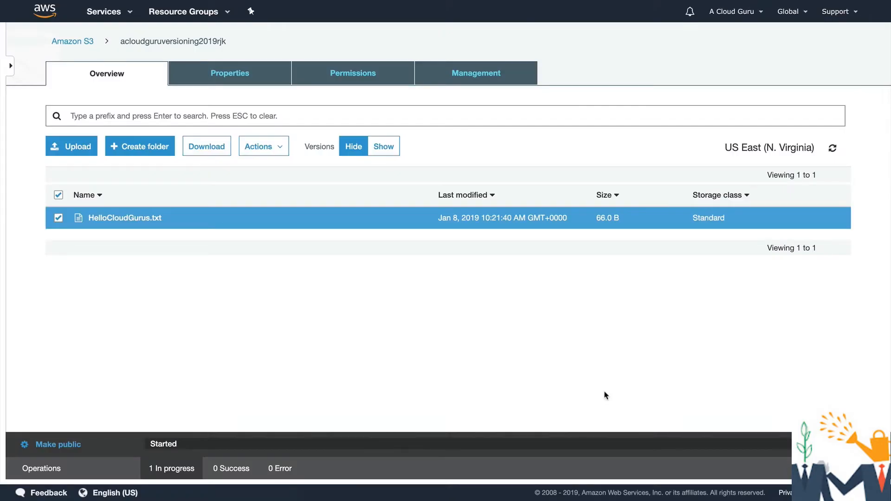
View HelloCloudGurus.txt through its object URL, and return to the bucket to show all object versions
click(132, 218)
click(230, 389)
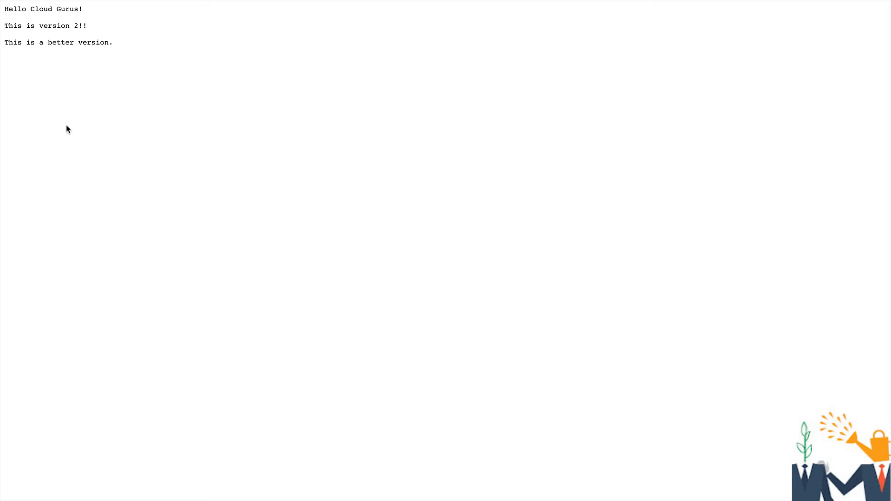
scroll(67, 127, left, 5)
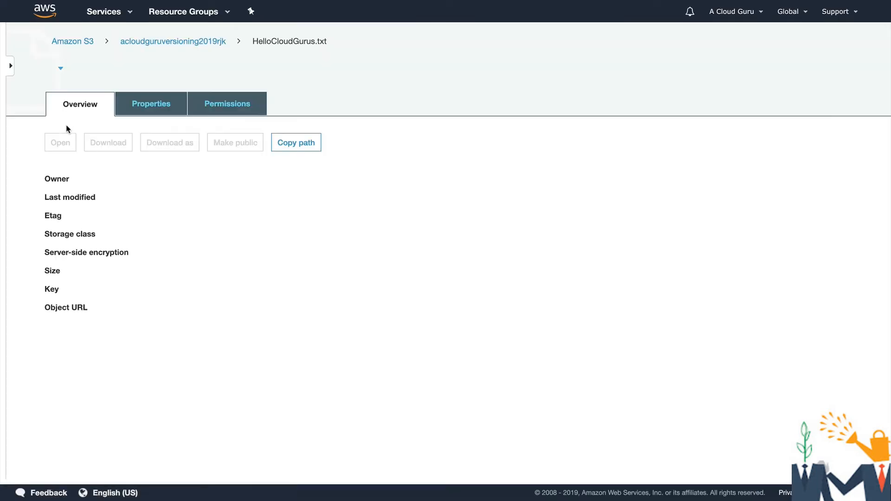
click(207, 41)
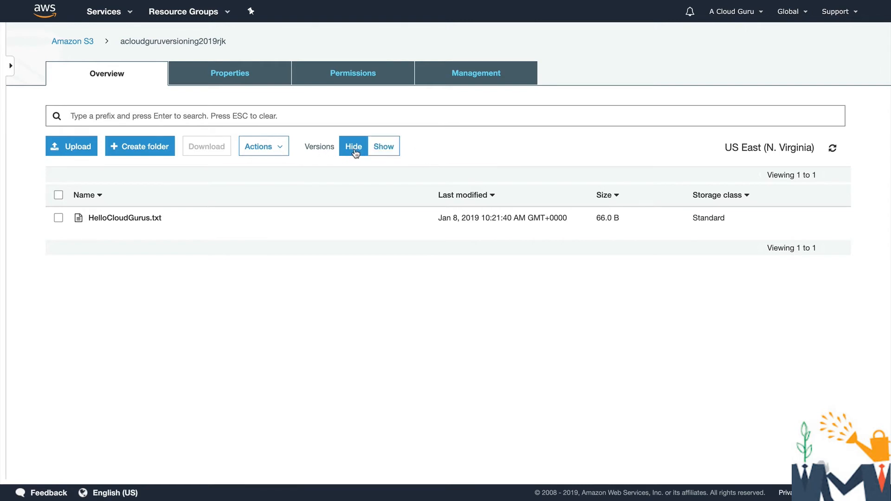
click(374, 154)
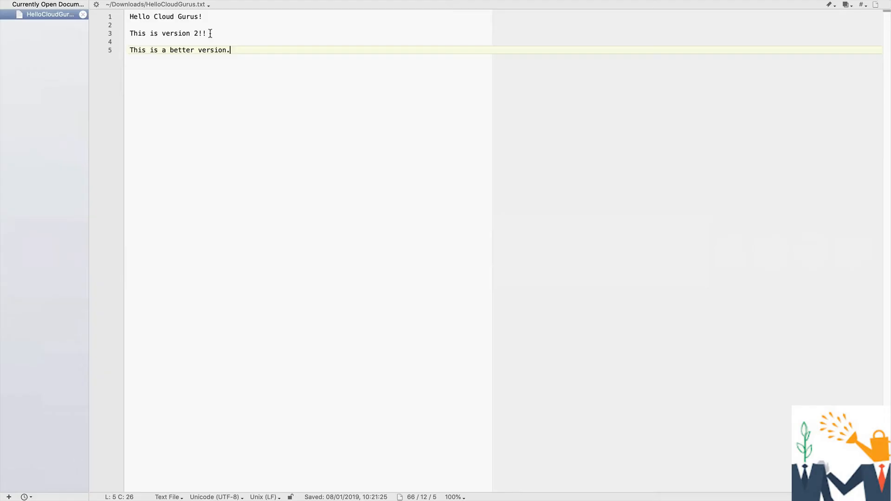
In the text editor, change HelloCloudGurus.txt to "This is version 3!!" and "This is a best version.", add the line "dasjhkfkljasdhwlkjads" and save
click(195, 34)
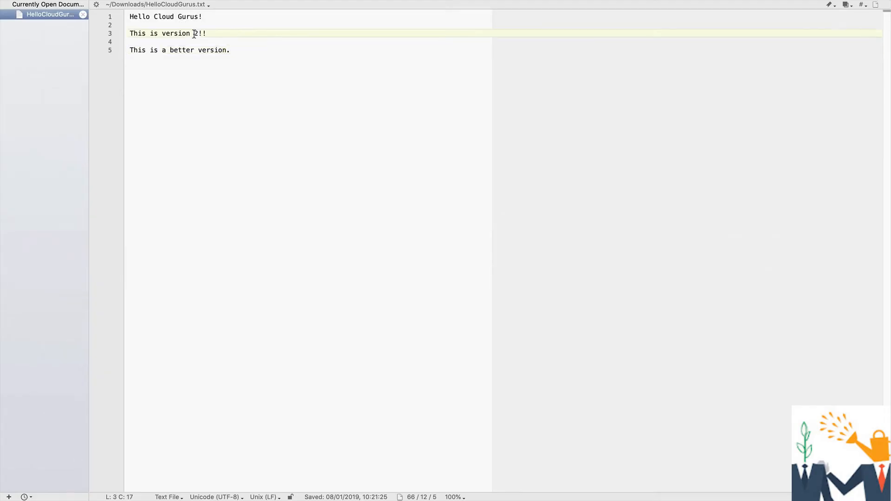
key(BackSpace)
text(4)
click(198, 49)
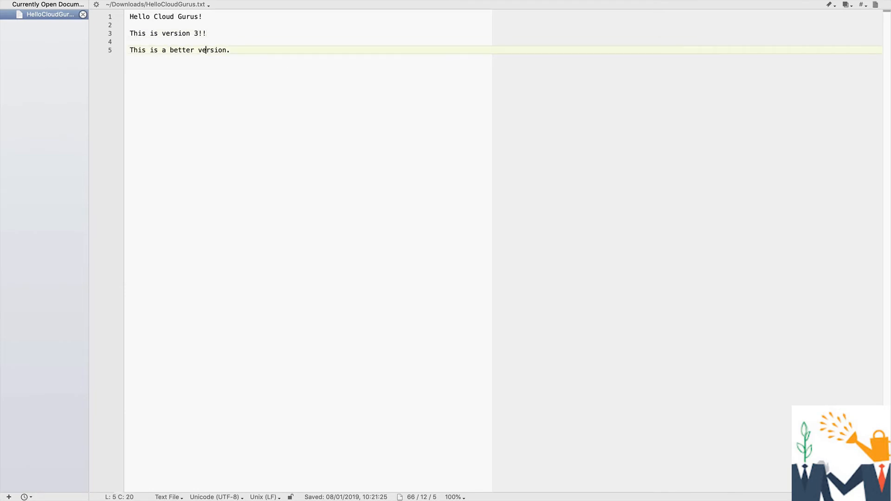
key(Delete)
key(BackSpace)
key(BackSpace)
key(BackSpace)
text(st)
key(Return)
key(Return)
text(dasjhkfkljasdhwlkjads)
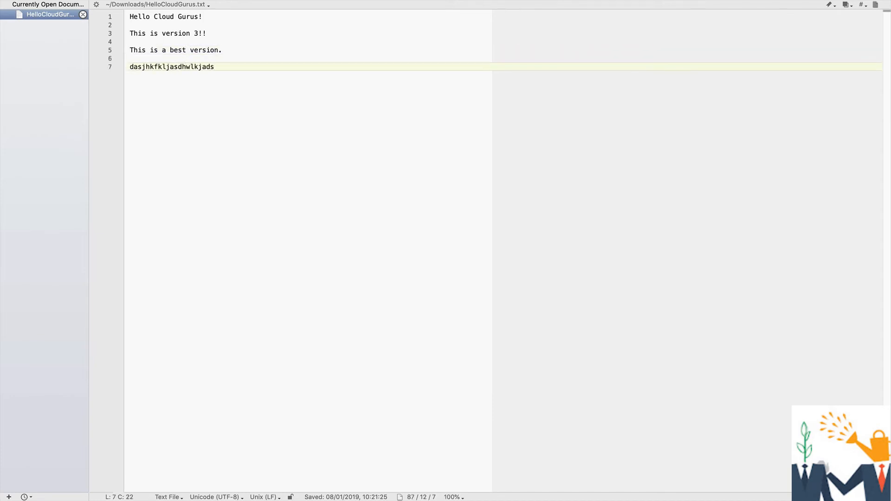
key(super+s)
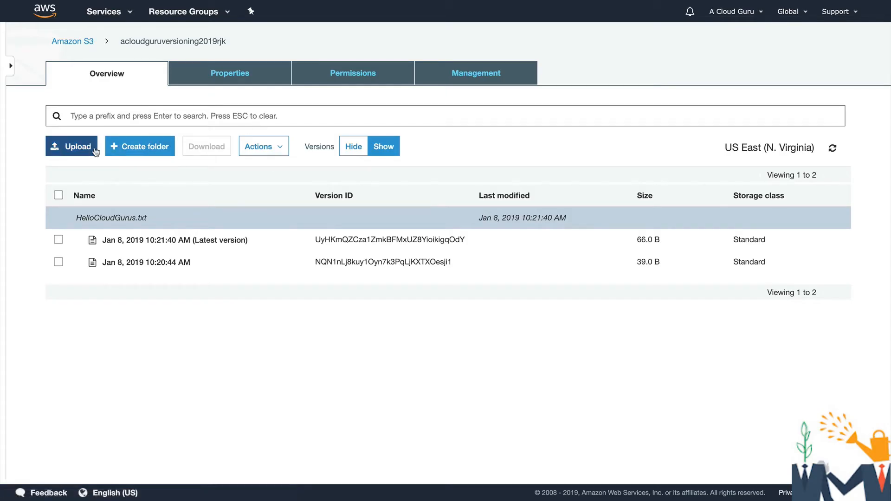
Upload the edited HelloCloudGurus.txt from Downloads to the bucket as a new version
click(88, 148)
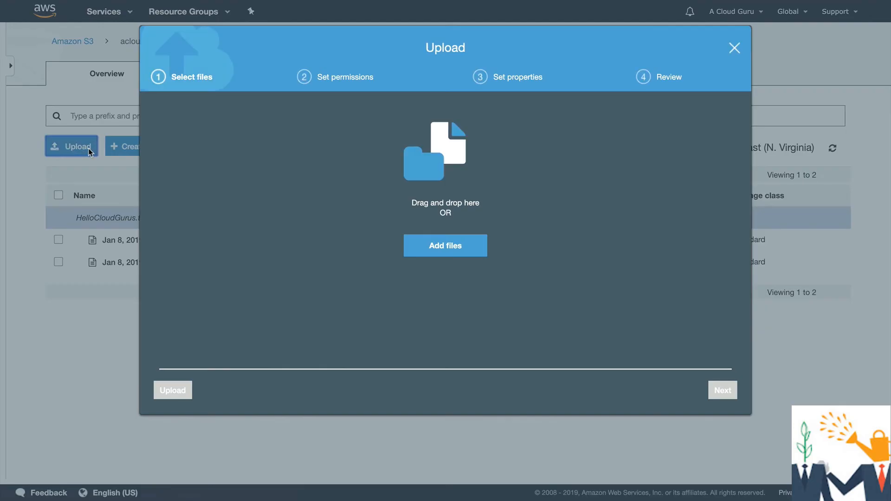
click(447, 249)
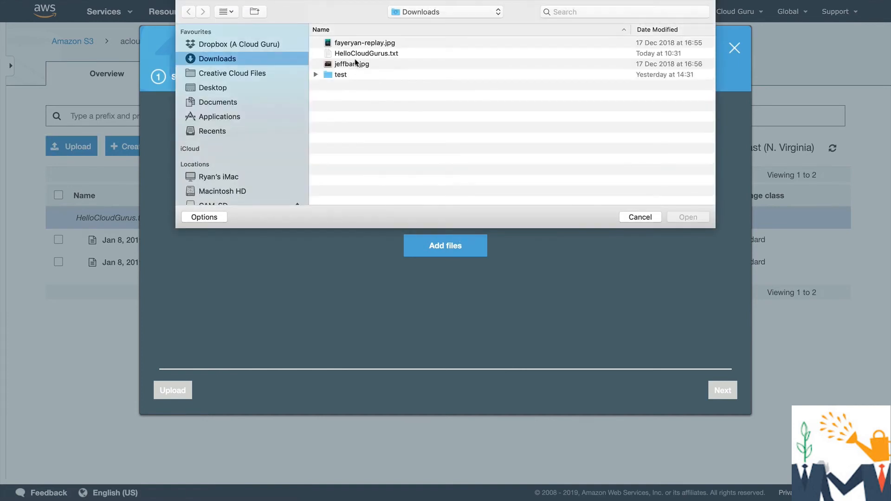
double_click(354, 54)
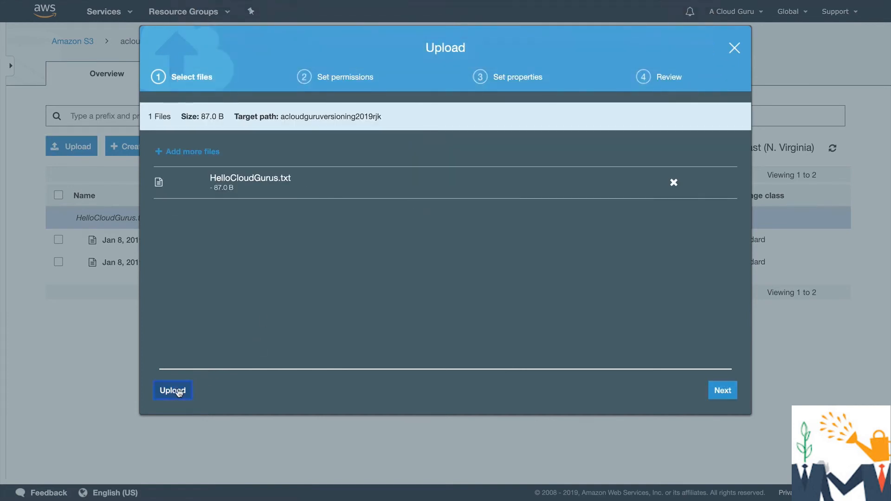
click(178, 392)
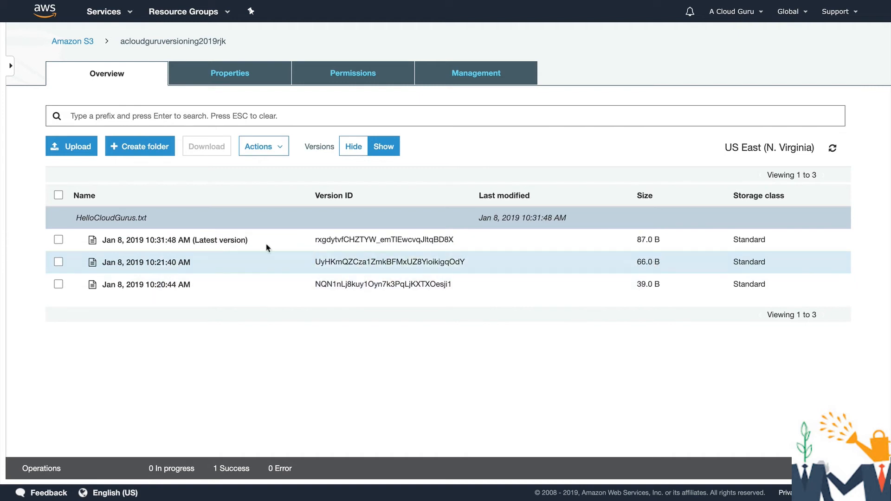
Open the object URL of the 10:31:48 AM version to check its public access, and return to the version list
click(59, 240)
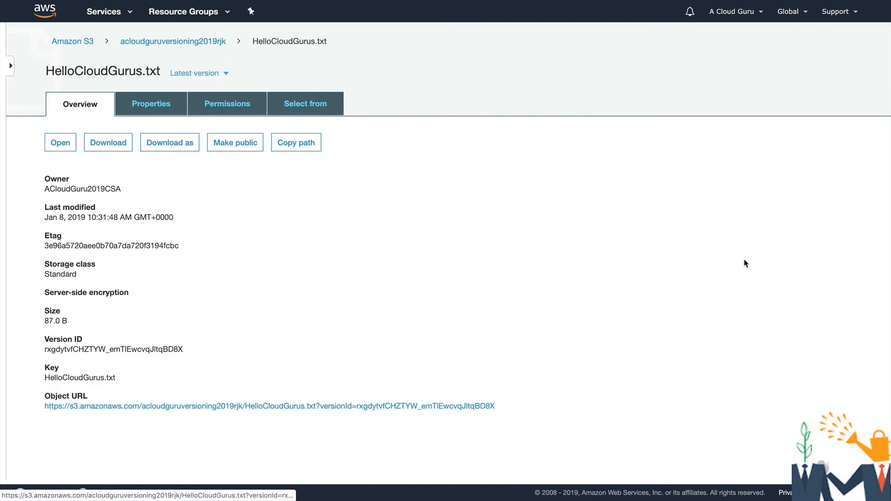
click(216, 406)
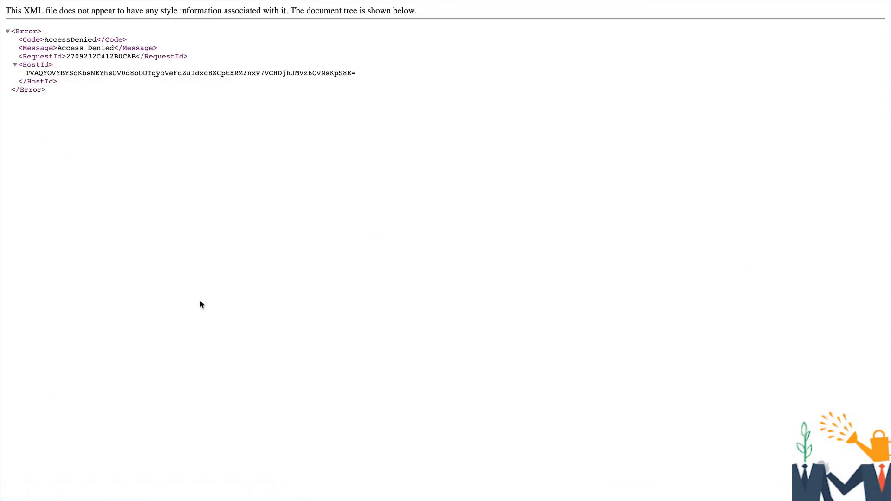
scroll(158, 300, left, 5)
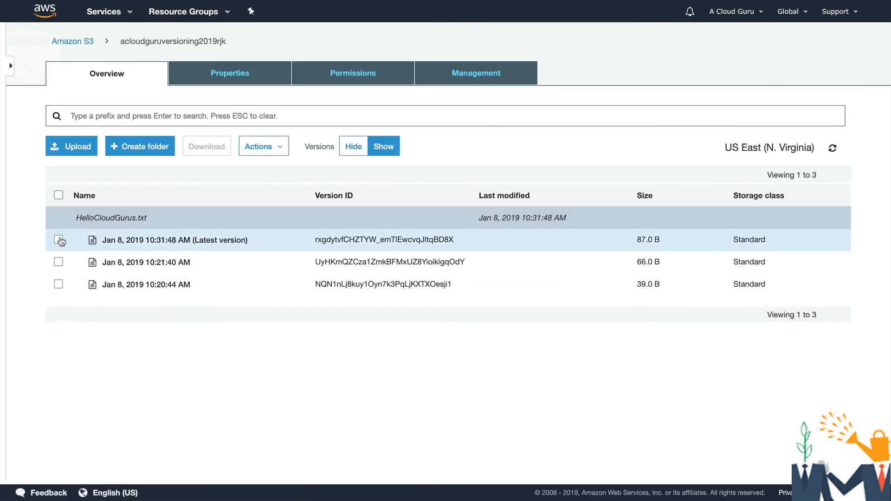
Make the latest version of HelloCloudGurus.txt, dated 10:31:48 AM, public
click(58, 240)
click(259, 146)
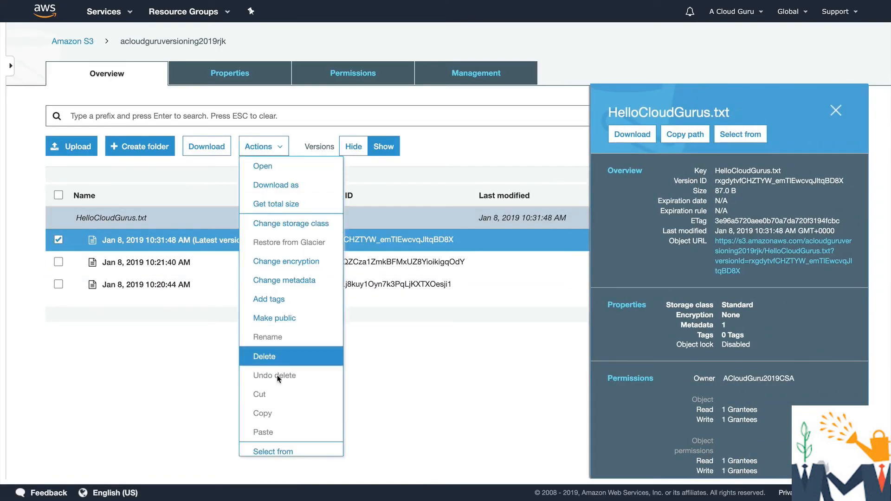
click(292, 318)
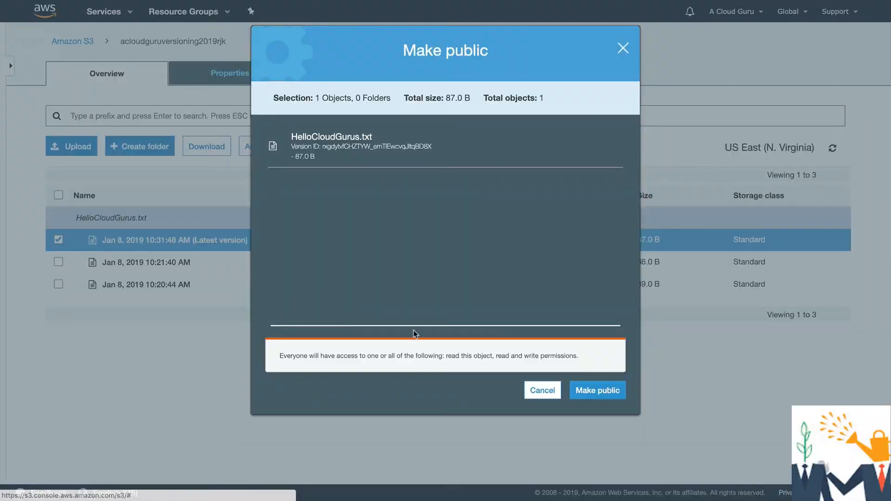
click(598, 390)
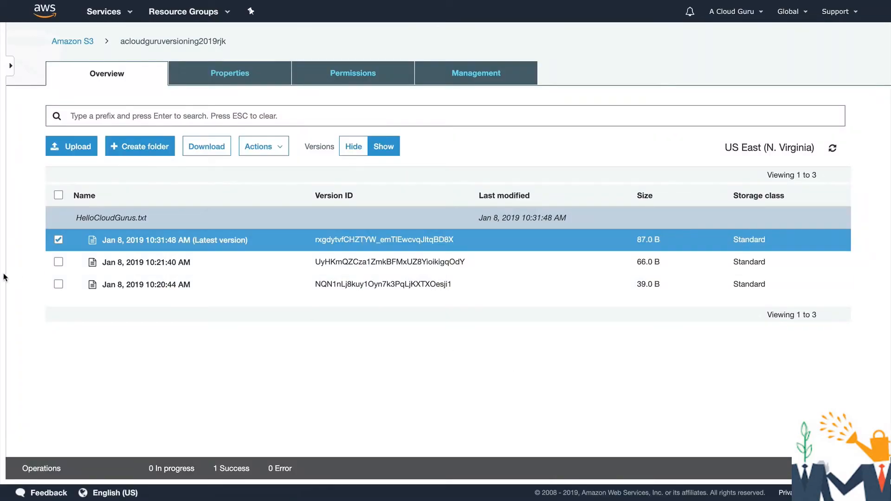
View the oldest version of HelloCloudGurus.txt, dated 10:20:44 AM, through its object URL, and return to the bucket's version list
click(58, 284)
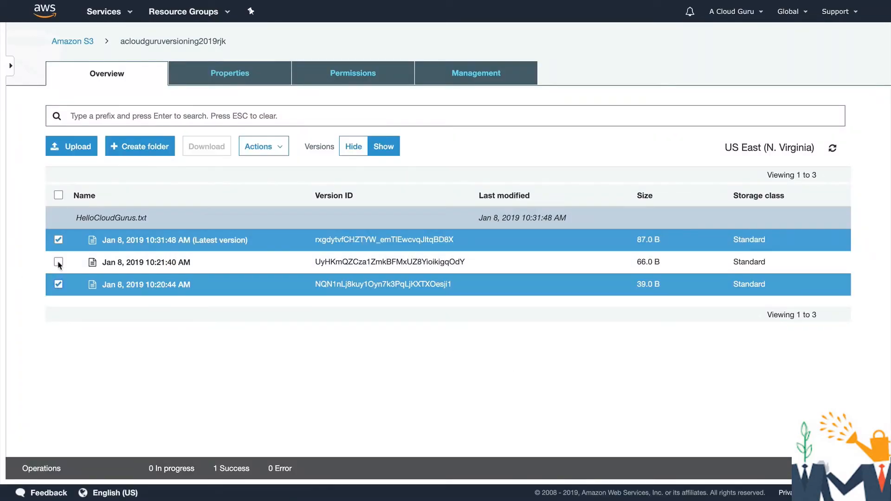
click(58, 240)
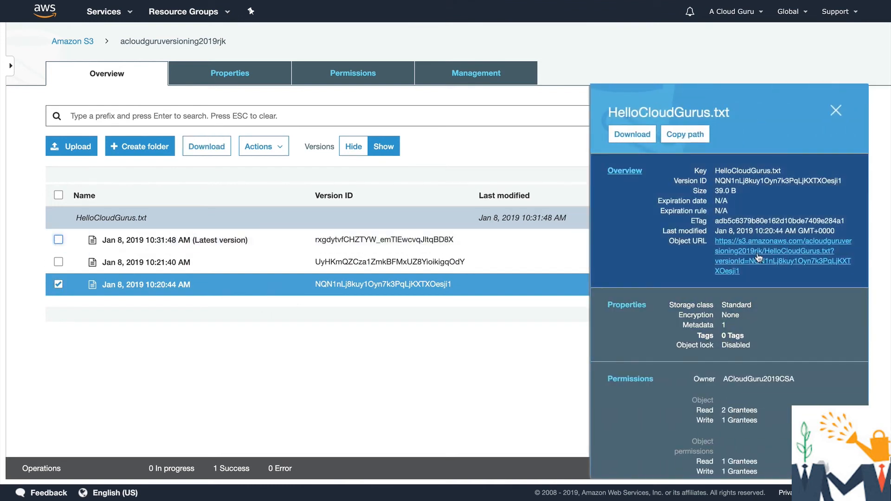
click(762, 255)
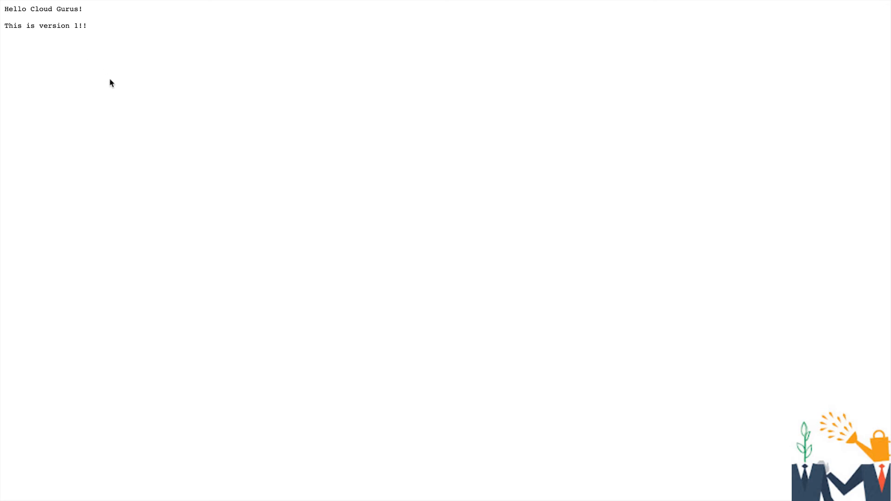
scroll(111, 82, left, 5)
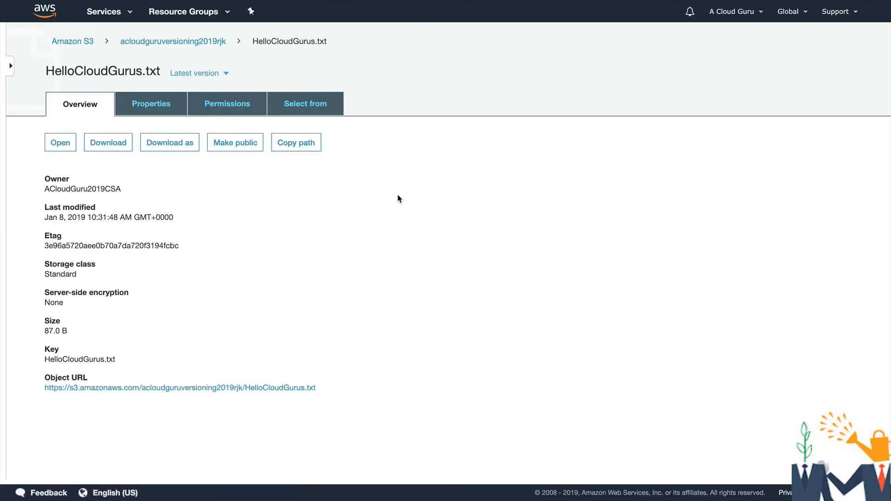
click(175, 45)
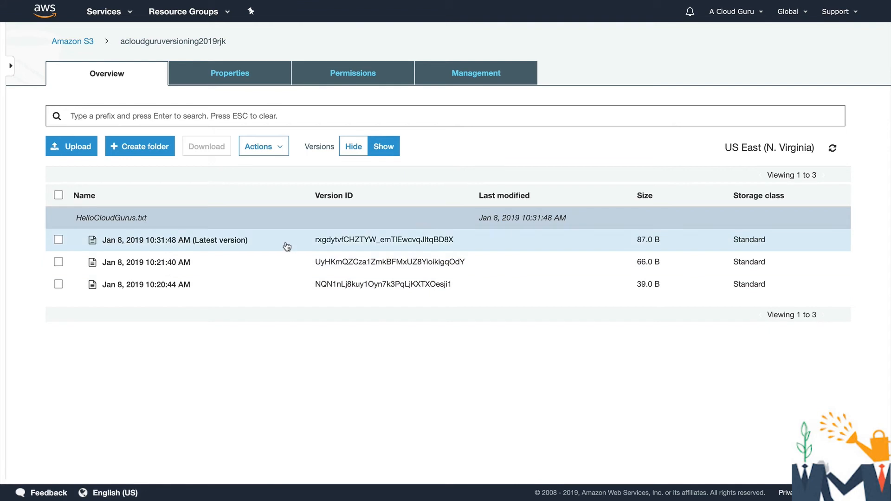
Hide the object versions and delete HelloCloudGurus.txt from the bucket
click(361, 147)
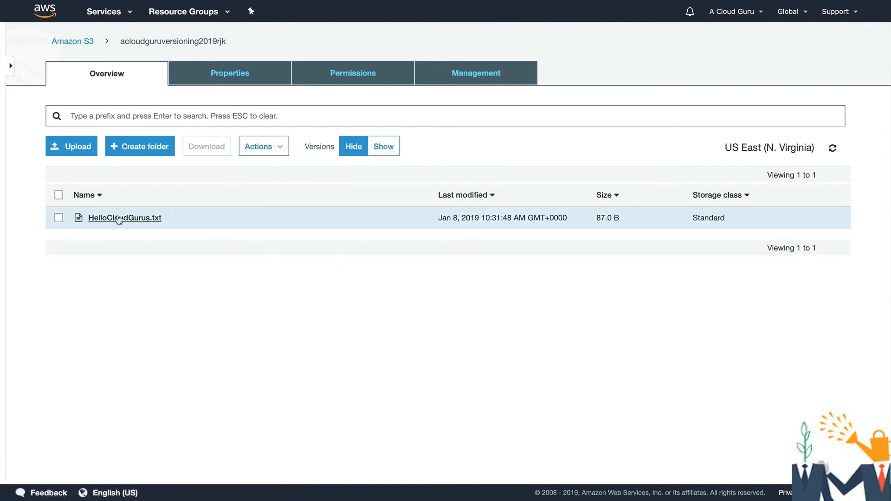
click(59, 218)
click(259, 147)
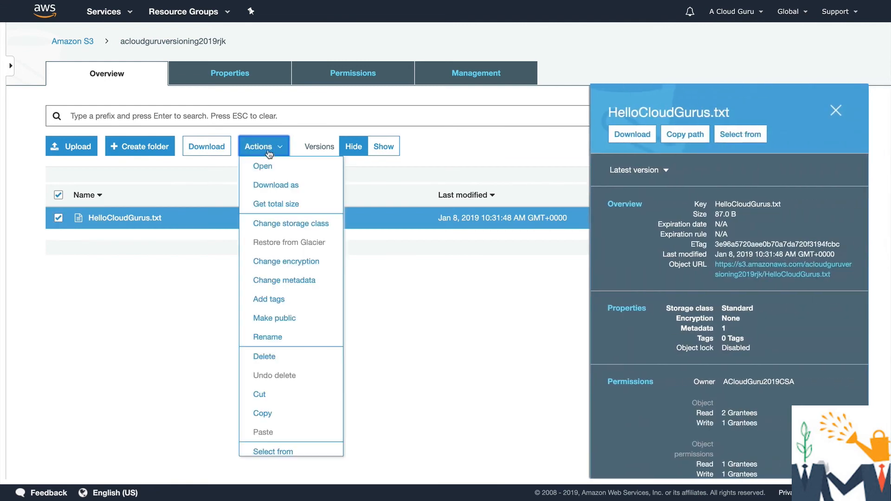
click(274, 357)
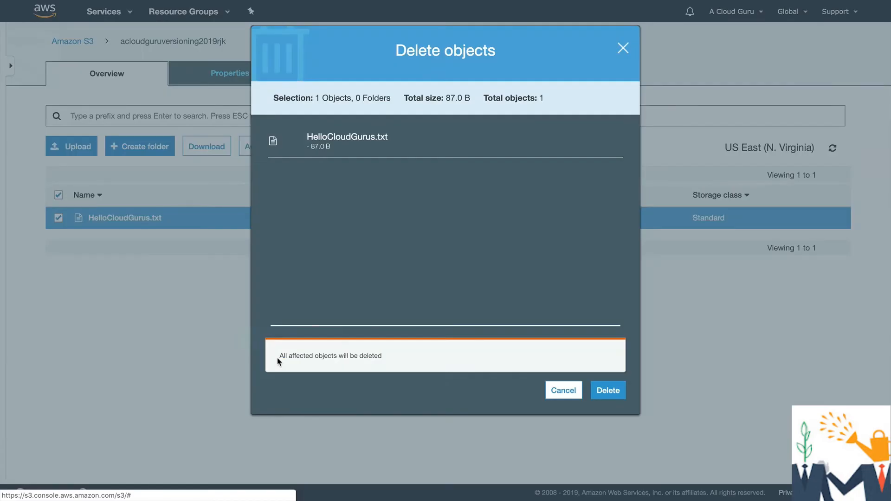
click(608, 391)
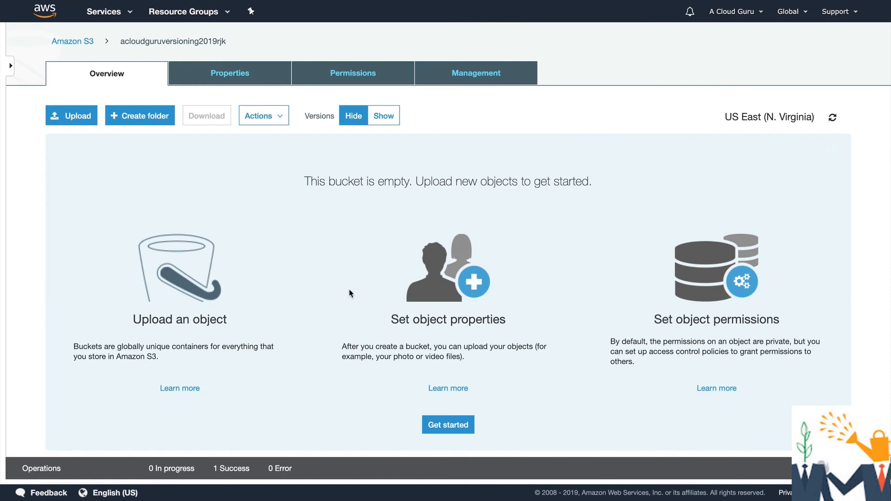
Show the object versions and delete the delete marker of HelloCloudGurus.txt, dated 10:32:47 AM
click(385, 117)
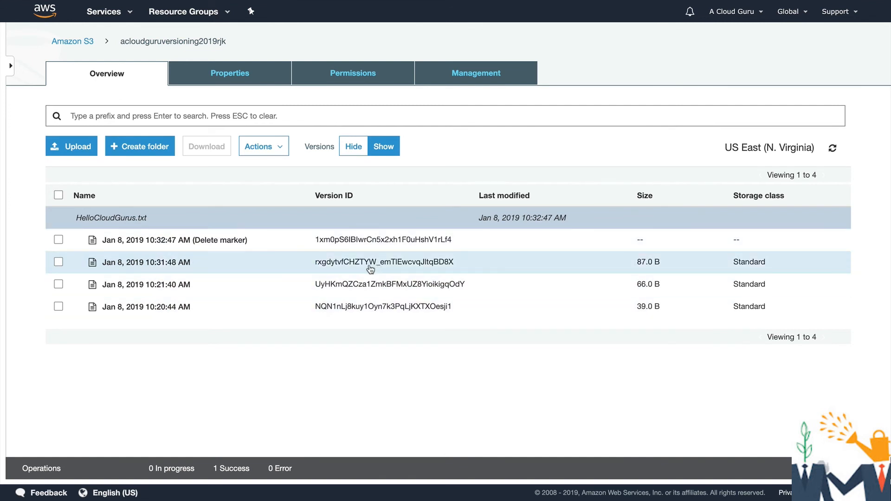
click(56, 241)
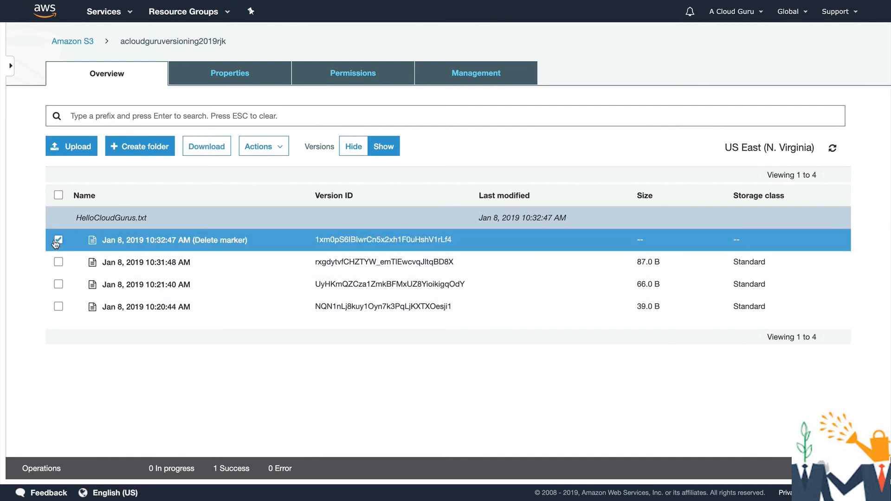
click(260, 147)
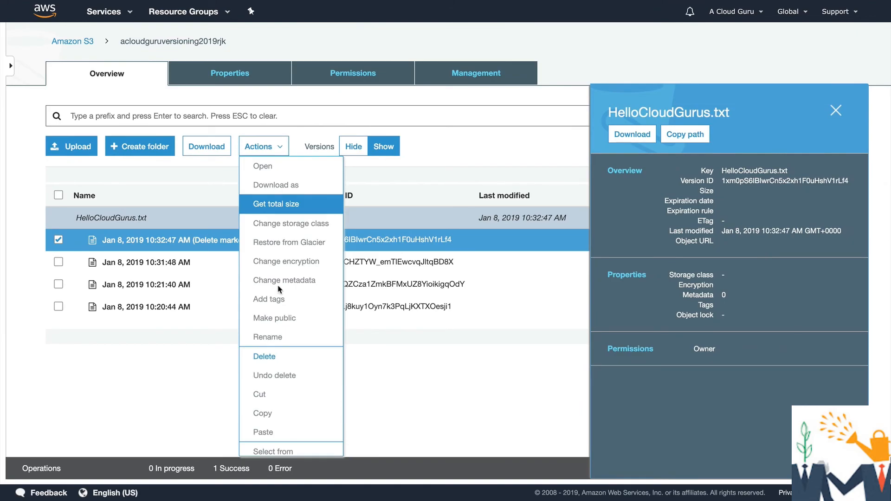
click(274, 357)
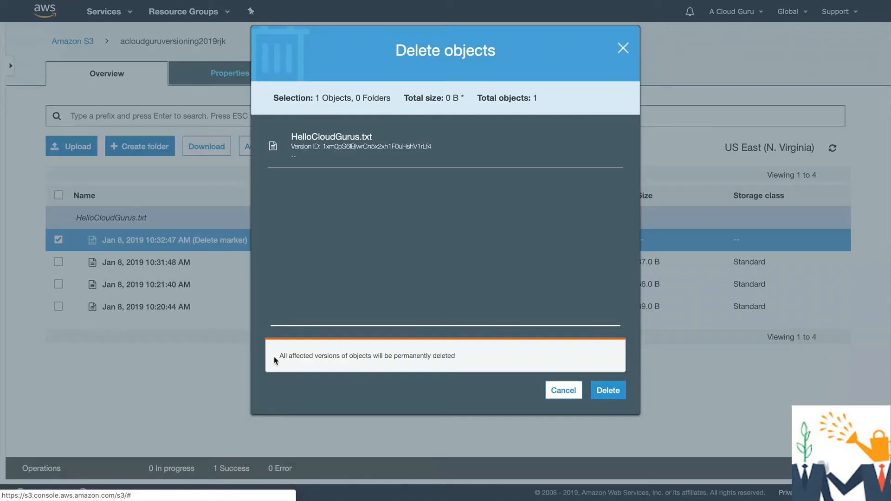
click(619, 390)
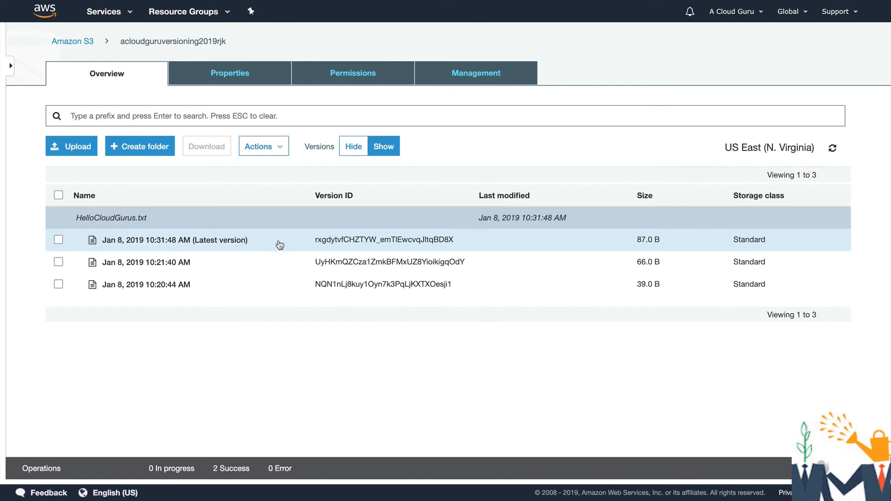
Permanently delete the latest version of HelloCloudGurus.txt, dated 10:31:48 AM
click(58, 240)
click(260, 147)
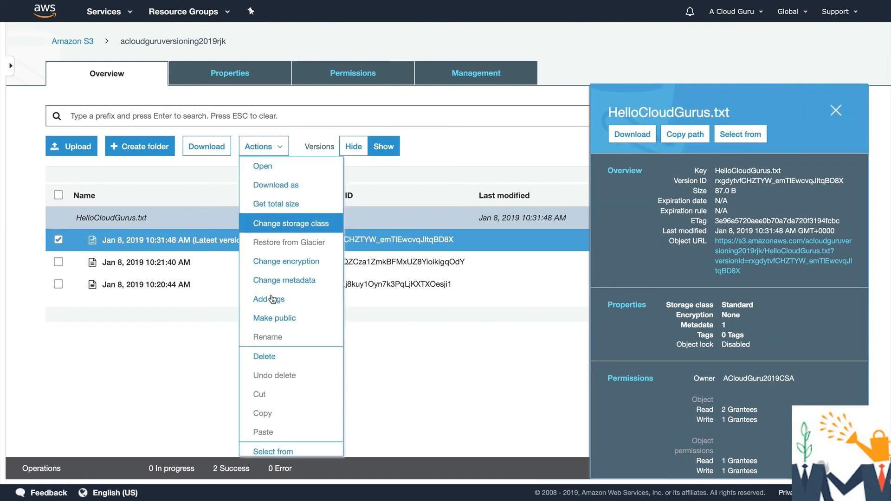
click(265, 356)
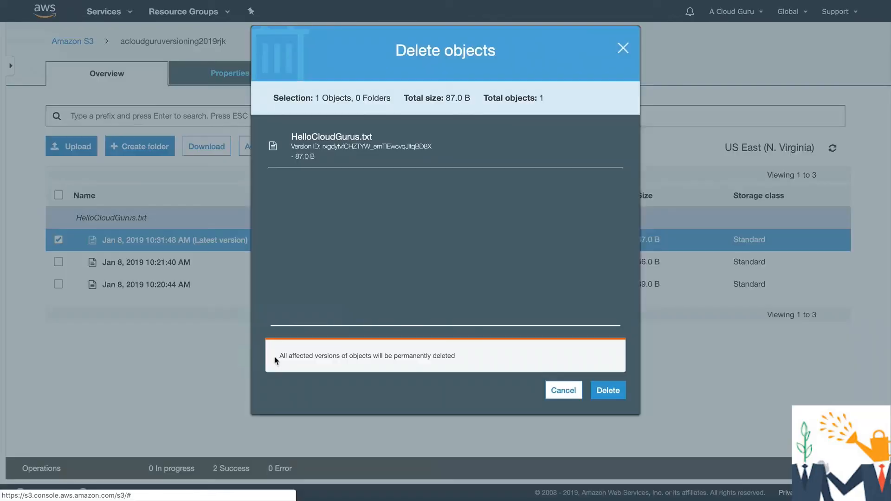
click(609, 390)
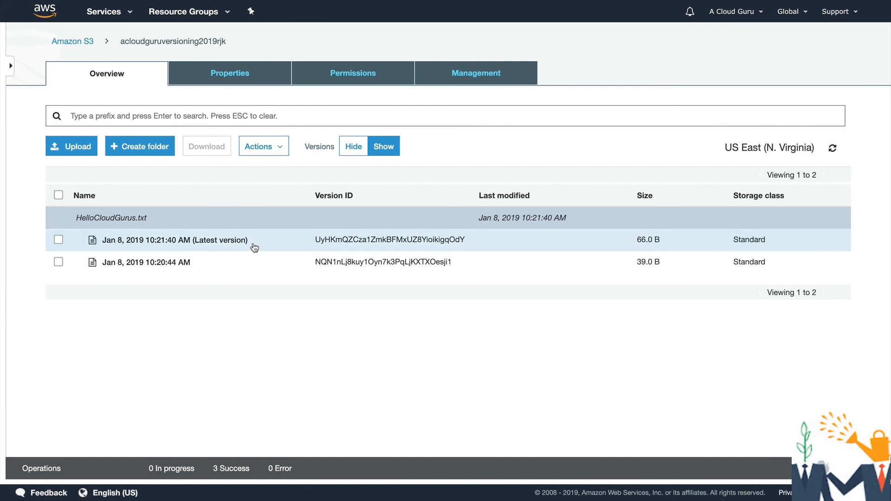
View the content of the 10:21:40 AM version of HelloCloudGurus.txt through its object URL
click(221, 241)
click(251, 419)
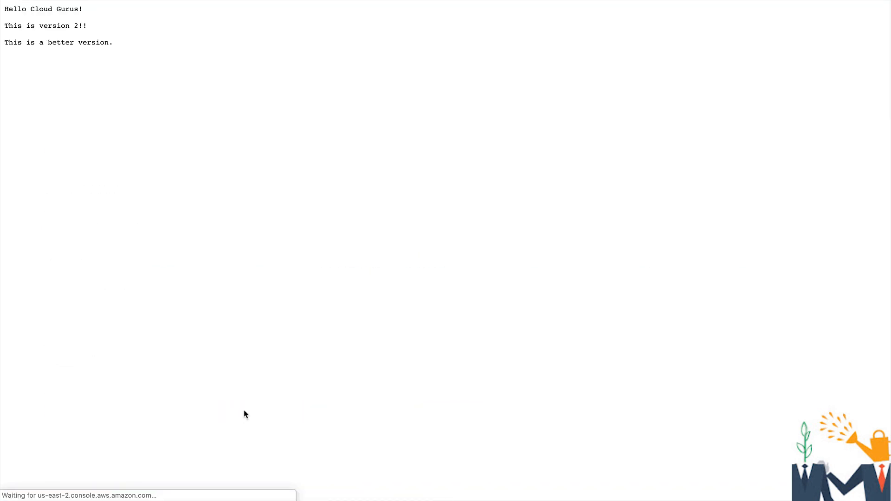